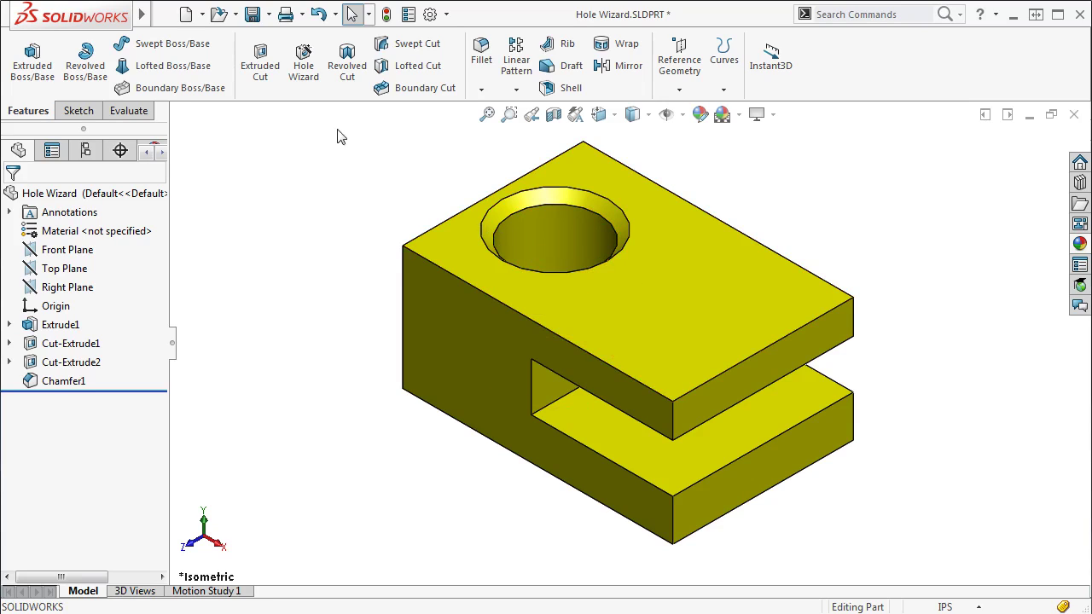
# Start a counterbore hole with the Hole Wizard, using the ANSI Inch standard and the Pan Cross Head screw type
pyautogui.click(311, 98)
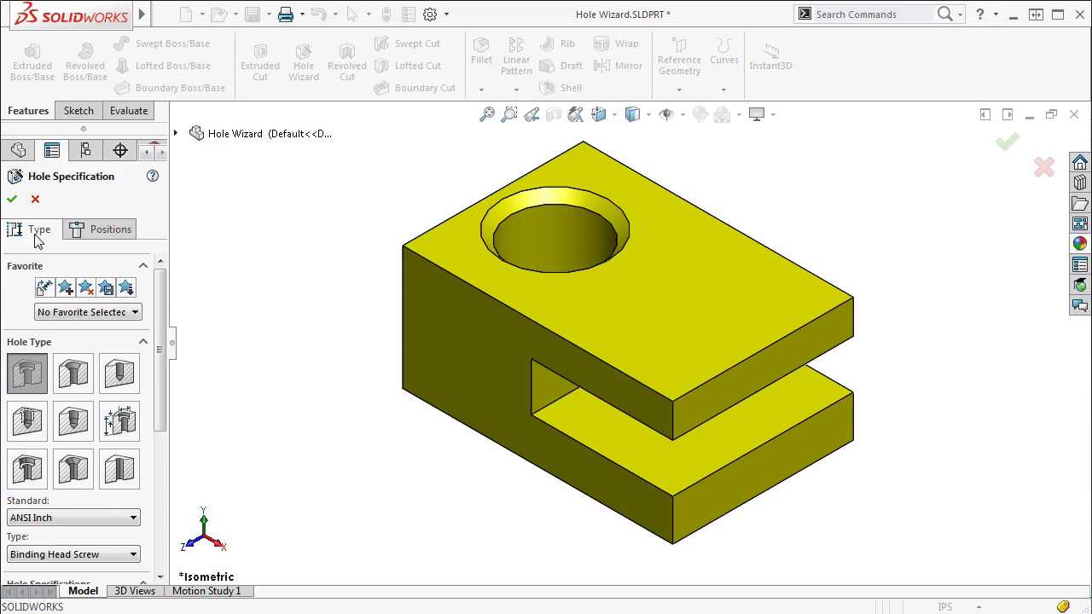
pyautogui.click(100, 242)
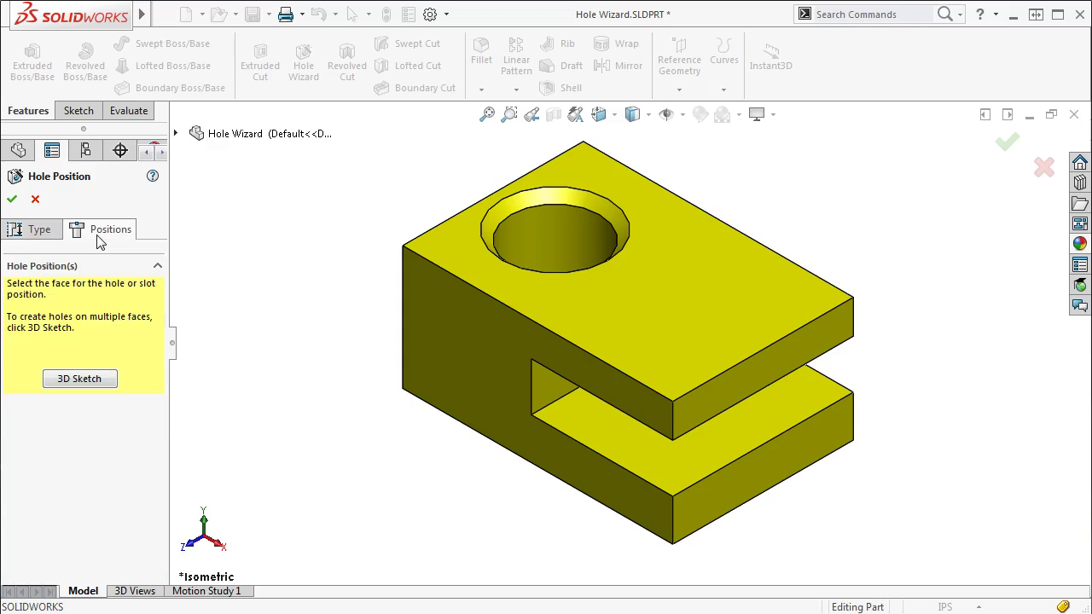
pyautogui.click(36, 240)
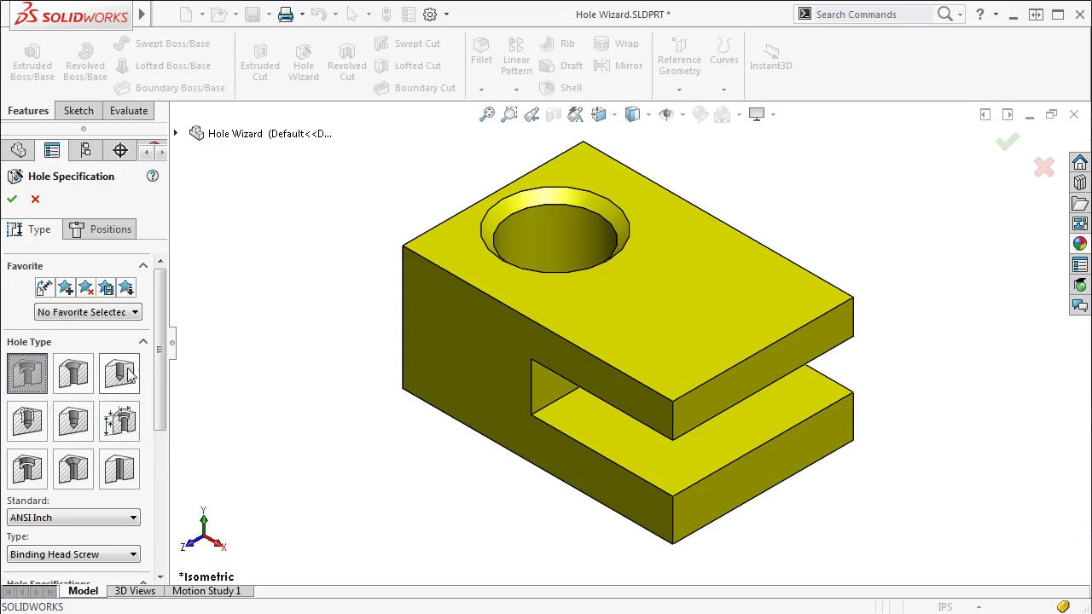
pyautogui.moveTo(159, 360); pyautogui.dragTo(158, 471)
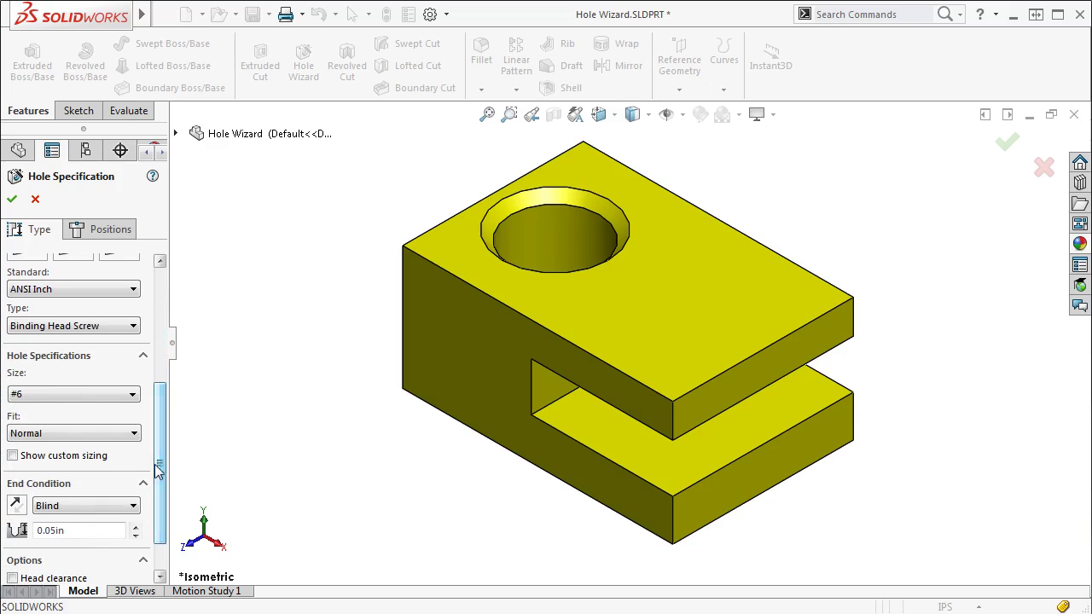
pyautogui.click(119, 289)
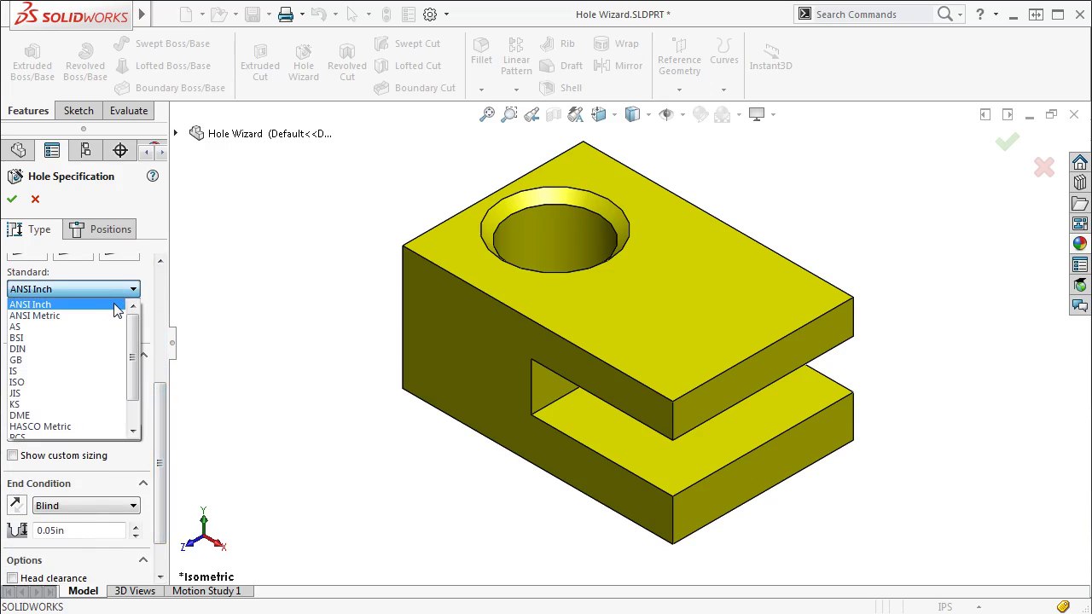
pyautogui.click(114, 306)
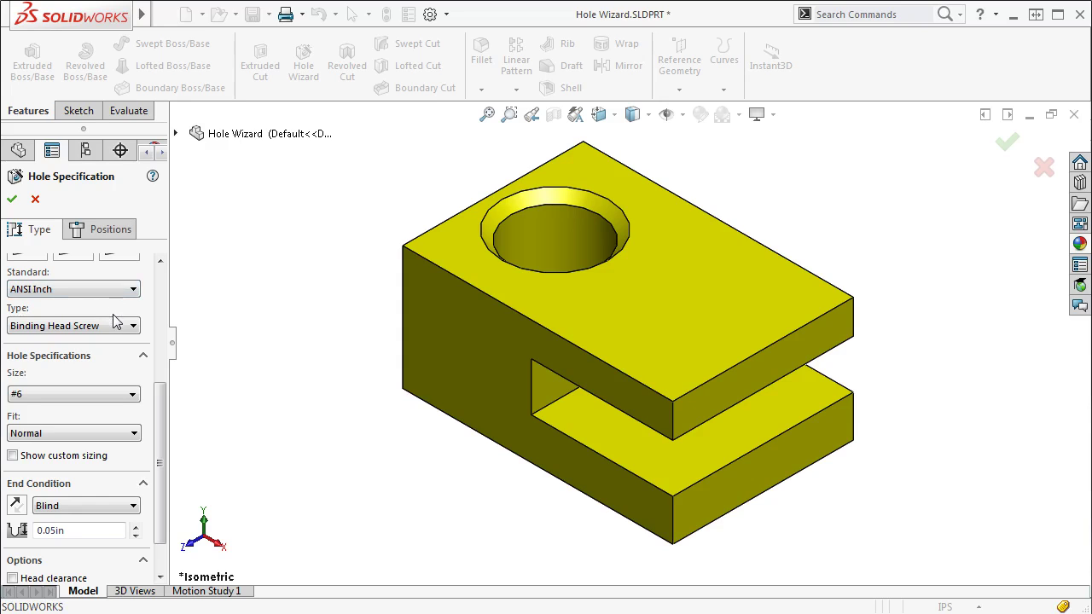
pyautogui.click(119, 327)
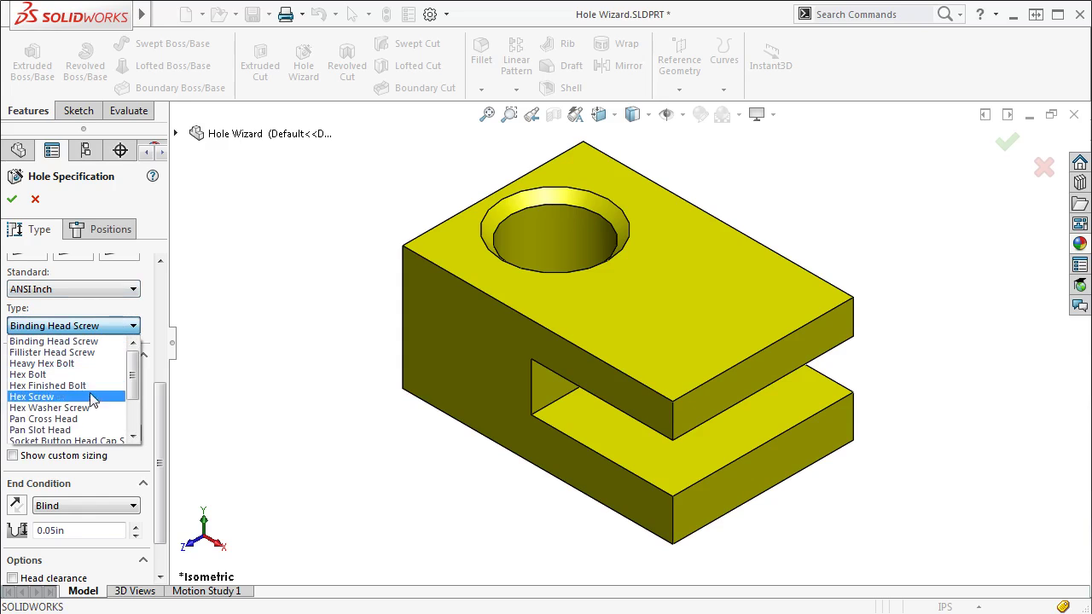
pyautogui.click(86, 419)
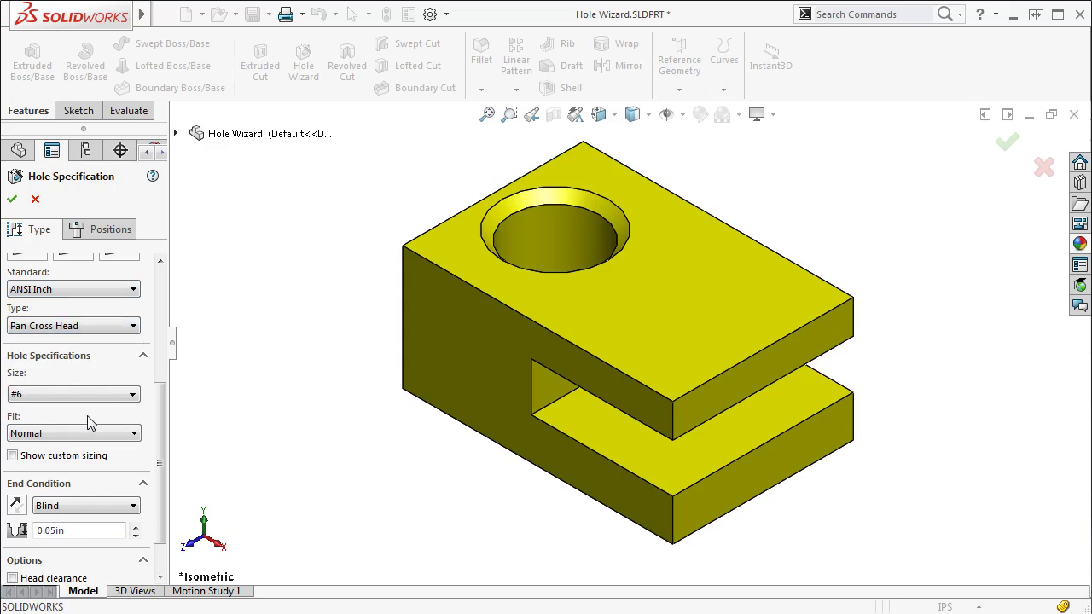
# Set the counterbore hole's size to 1/4 with a Normal fit
pyautogui.click(110, 395)
pyautogui.click(62, 466)
pyautogui.moveTo(156, 435); pyautogui.dragTo(159, 466)
pyautogui.click(132, 385)
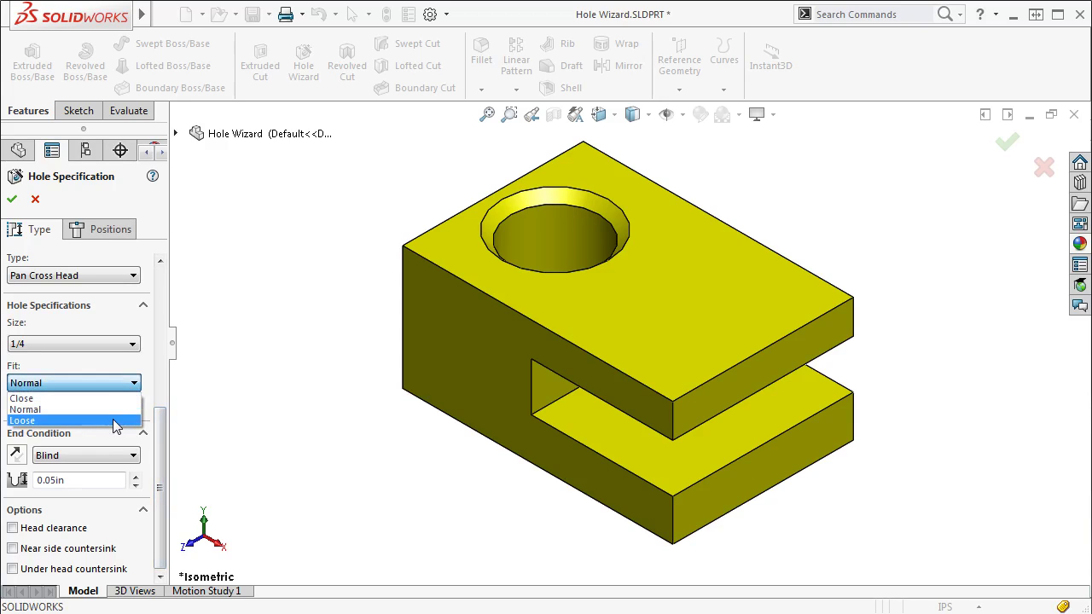
pyautogui.click(116, 410)
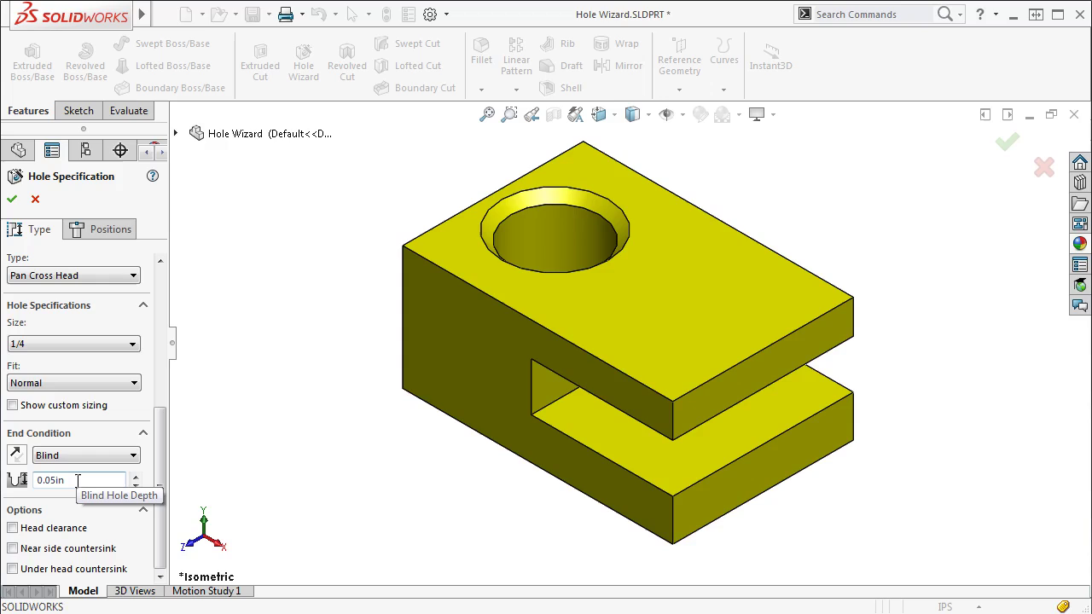
# Set the counterbore hole's end condition to Through All
pyautogui.click(117, 459)
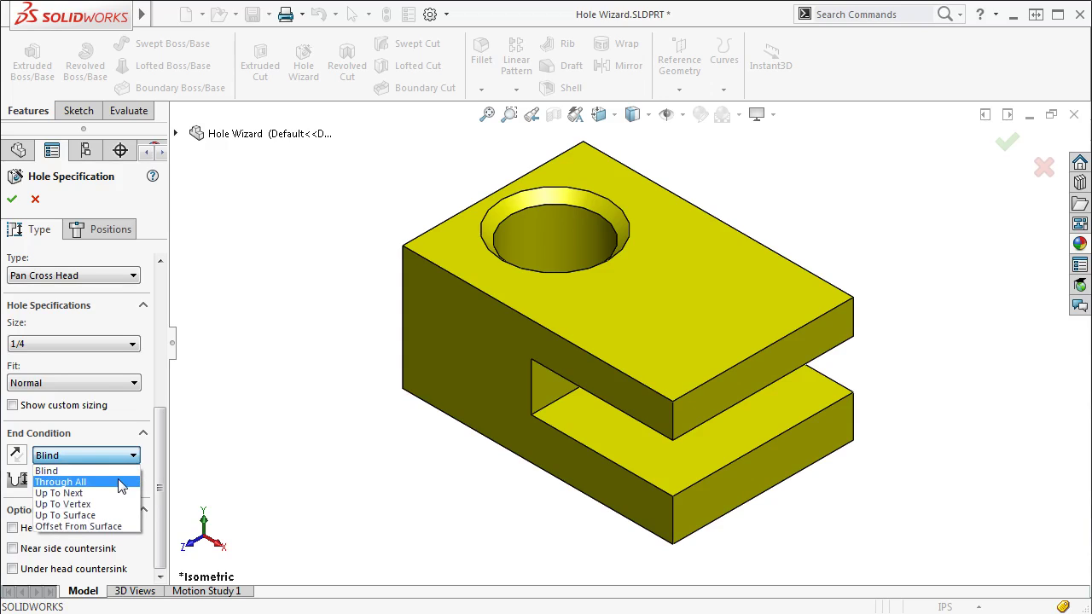
pyautogui.click(120, 483)
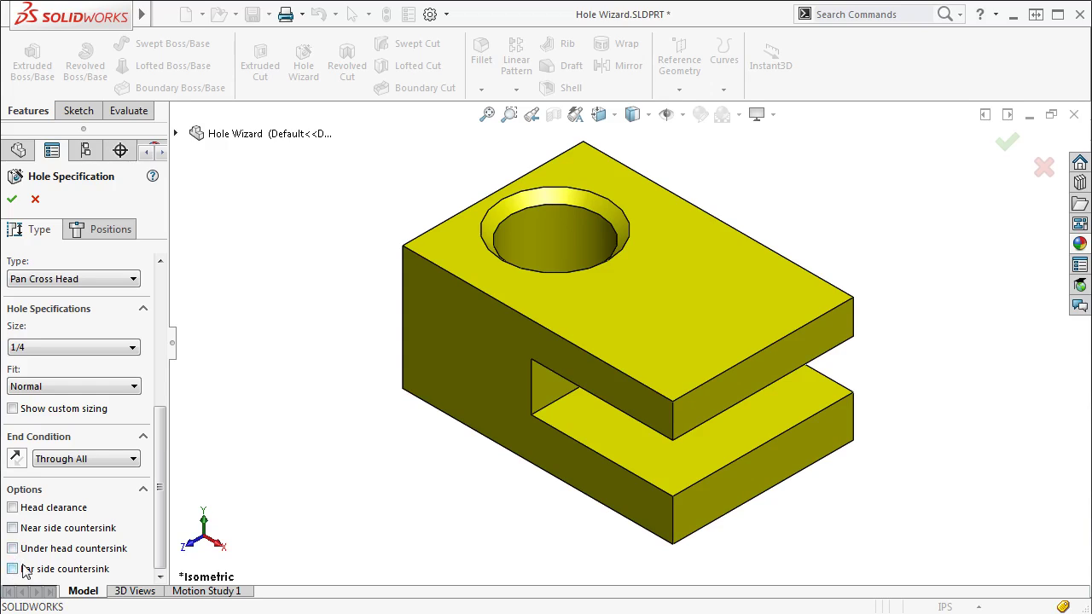
pyautogui.moveTo(160, 521); pyautogui.dragTo(175, 386)
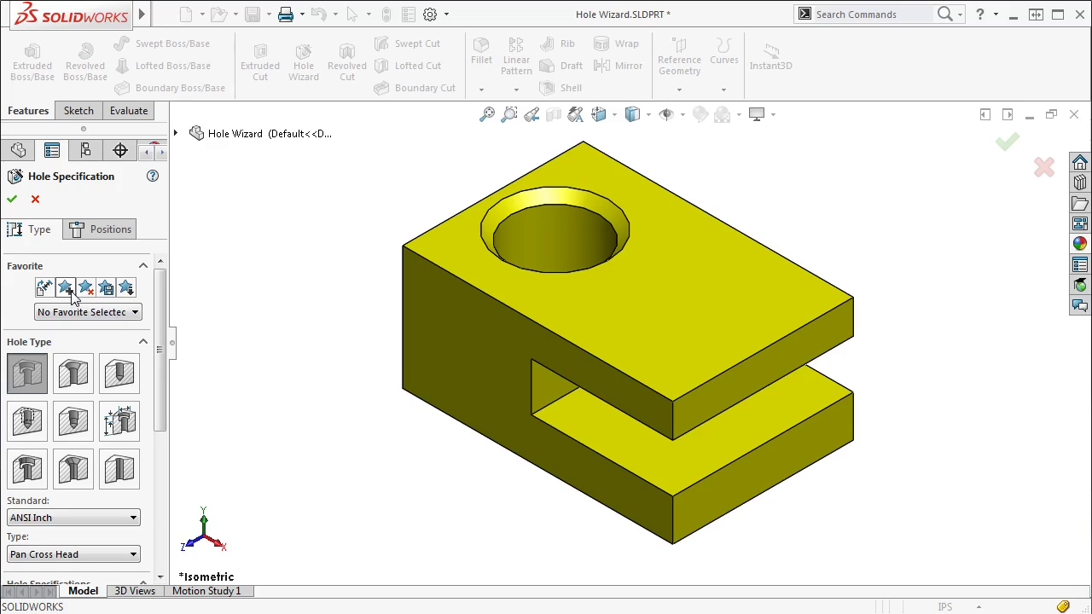
# Place two counterbore holes on the block's upper face, between the large chamfered hole and the slotted end
pyautogui.click(109, 239)
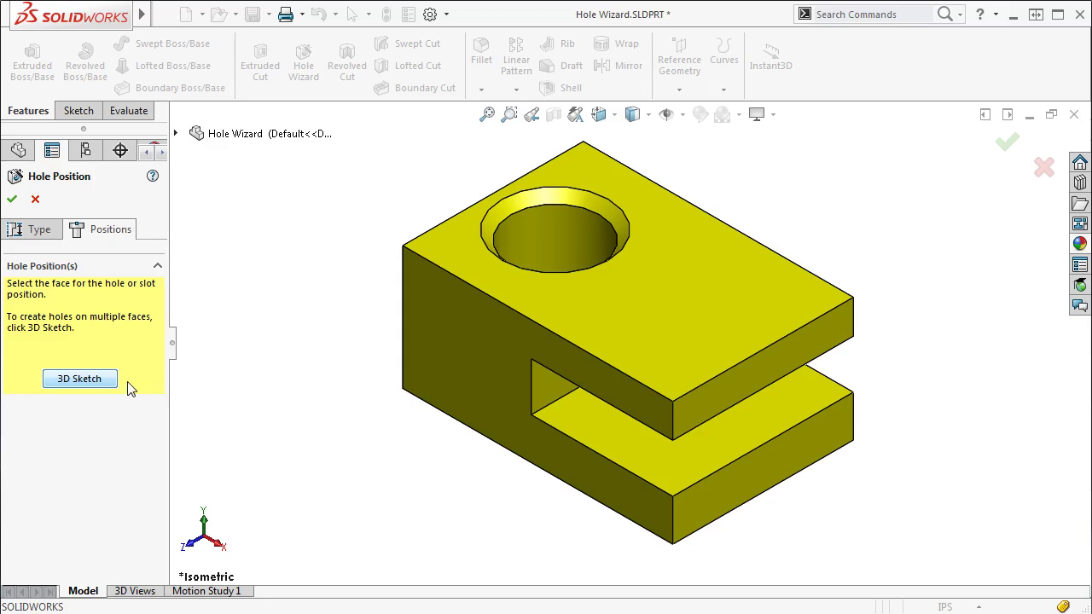
pyautogui.click(642, 290)
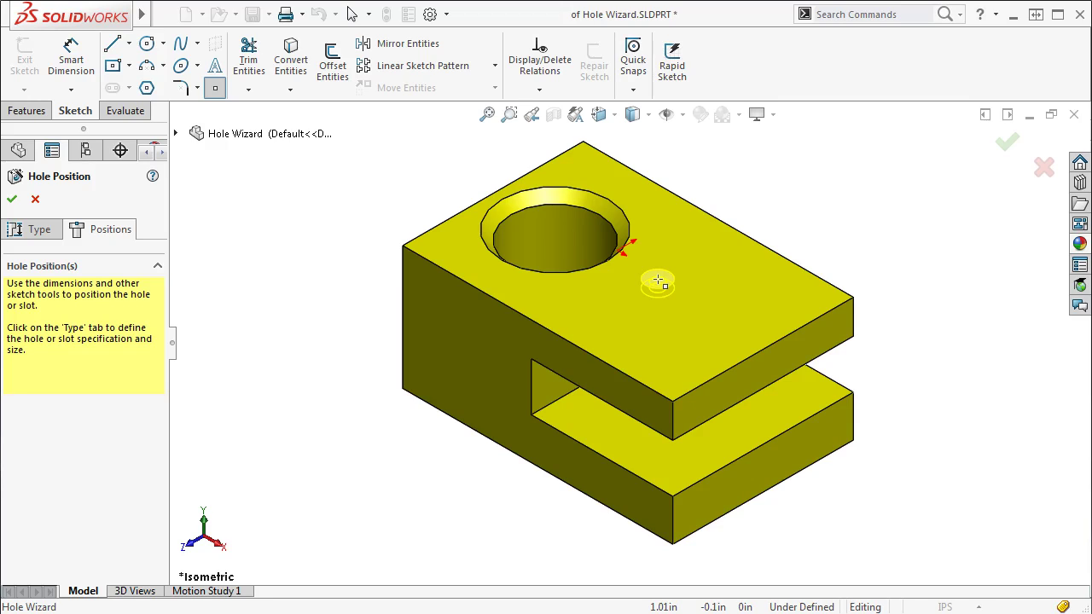
pyautogui.click(658, 277)
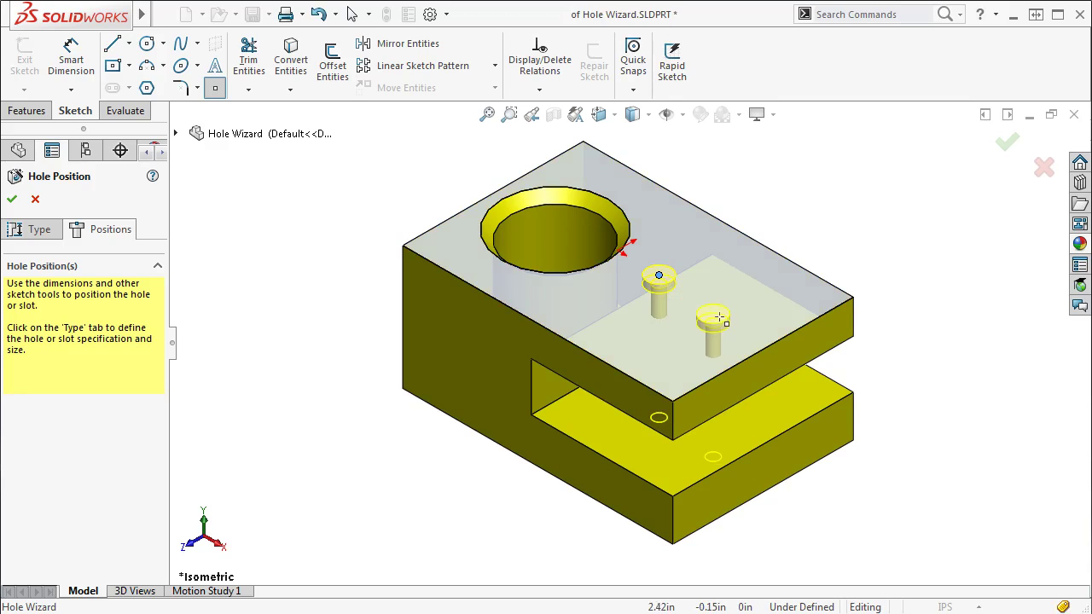
pyautogui.click(728, 318)
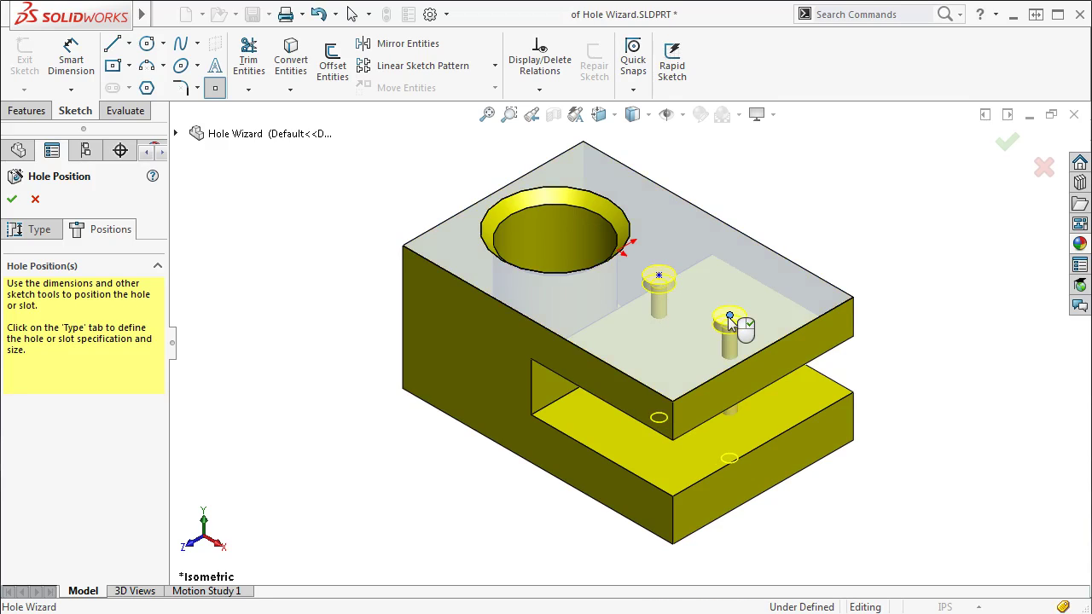
# Dimension the spacing between the two hole centre points as 1.5 in and finish the hole feature
pyautogui.press('s')
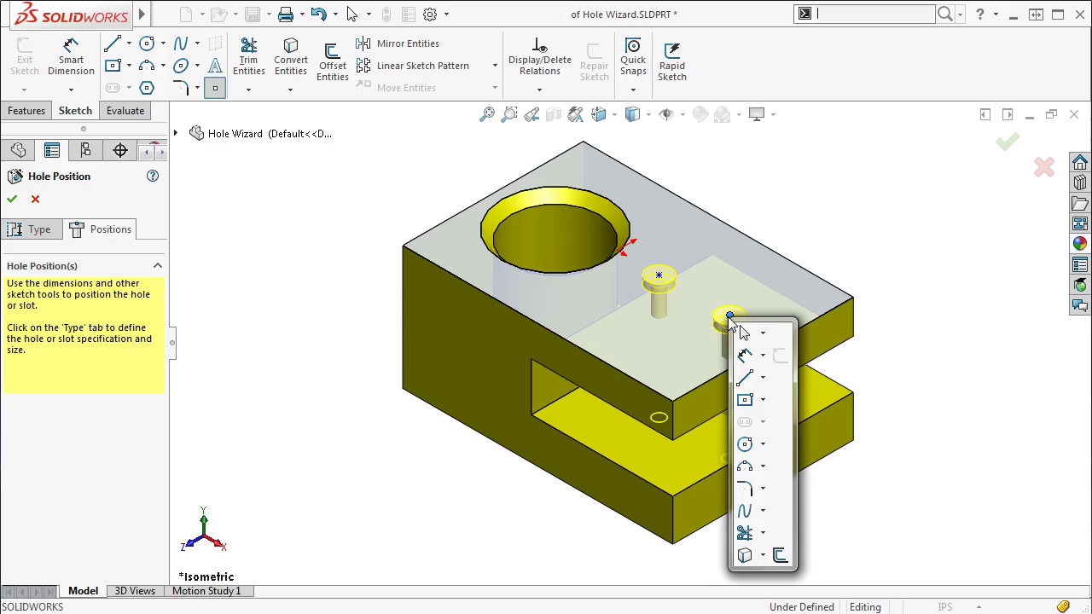
pyautogui.click(744, 355)
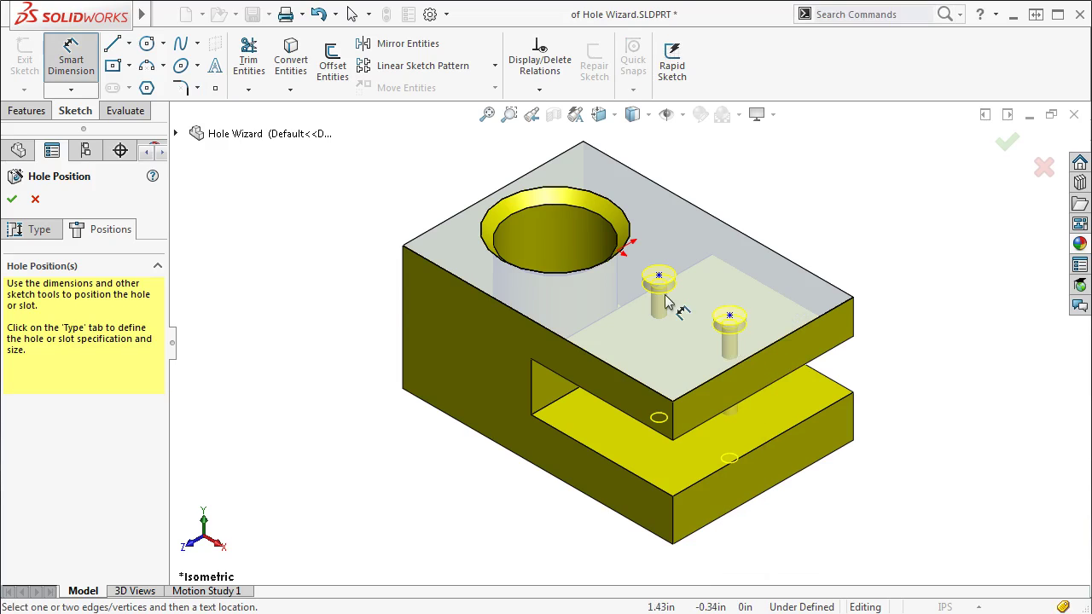
pyautogui.click(658, 278)
pyautogui.click(729, 316)
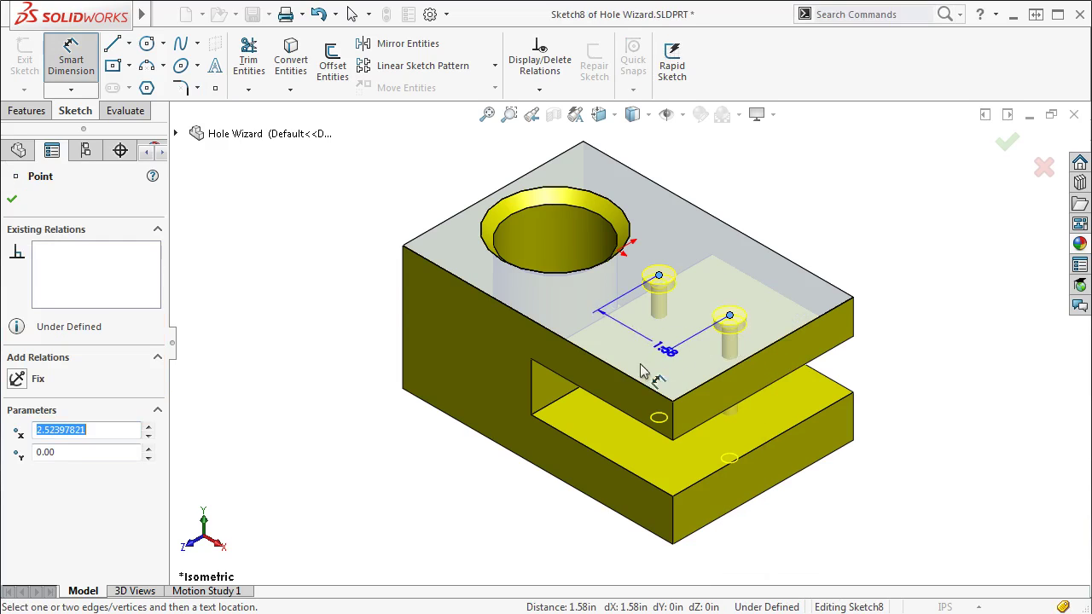
pyautogui.click(603, 384)
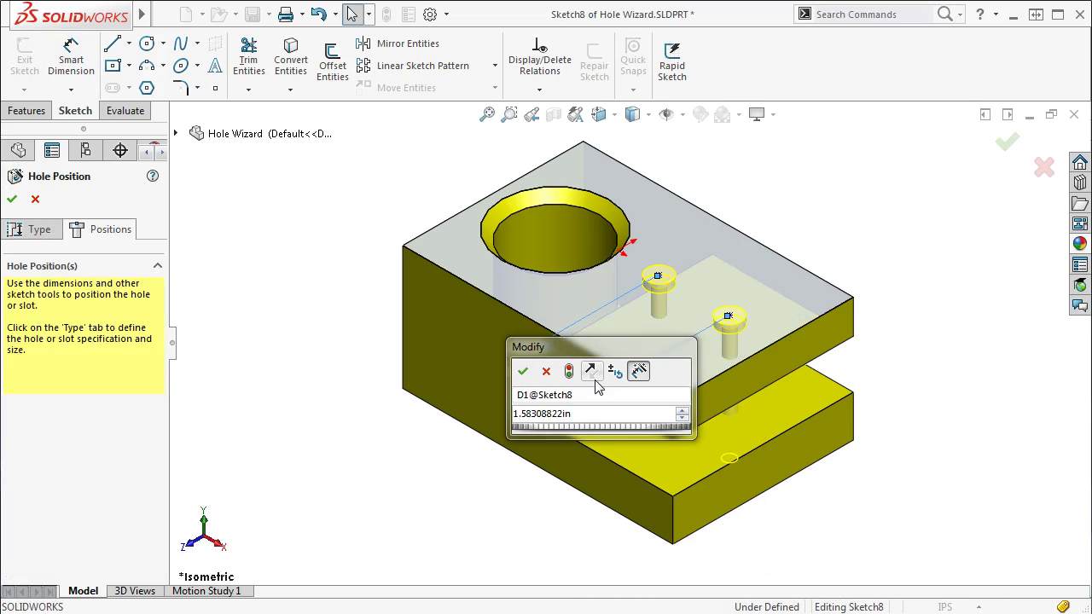
pyautogui.click(589, 415)
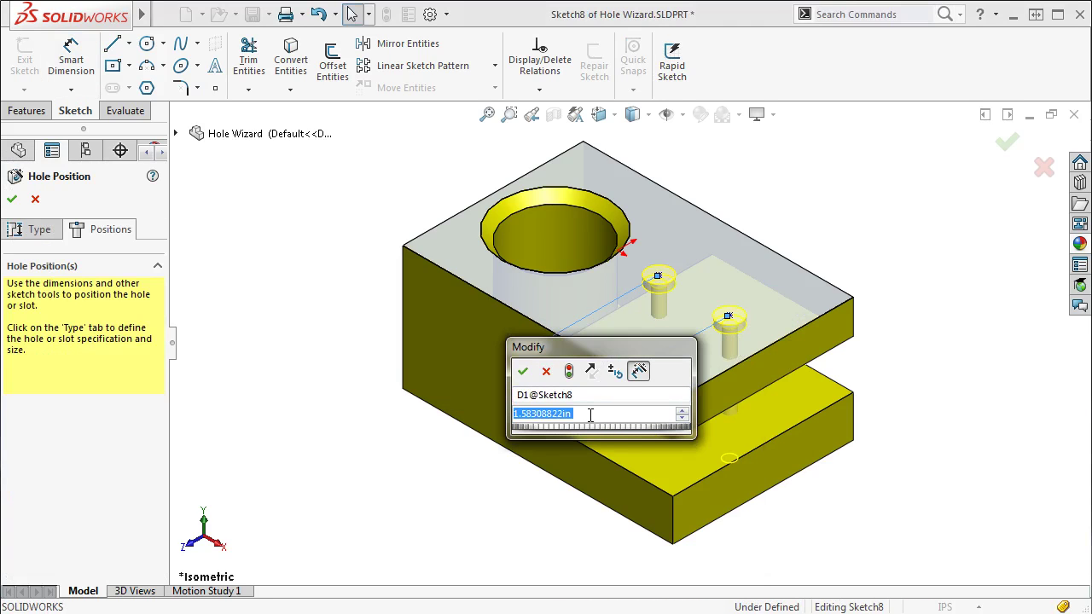
pyautogui.write('1.5')
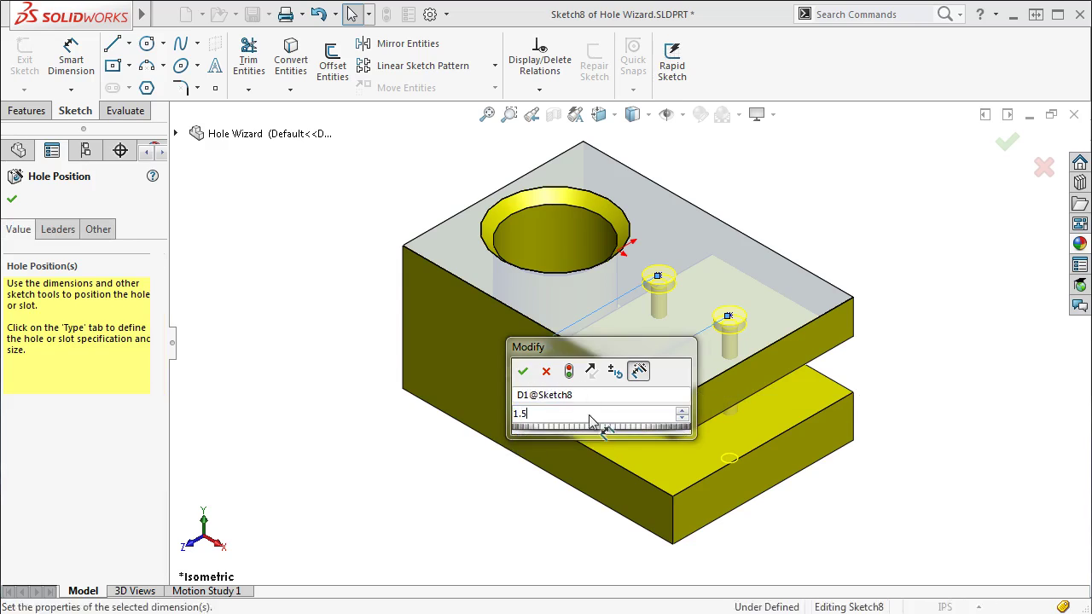
pyautogui.press('Return')
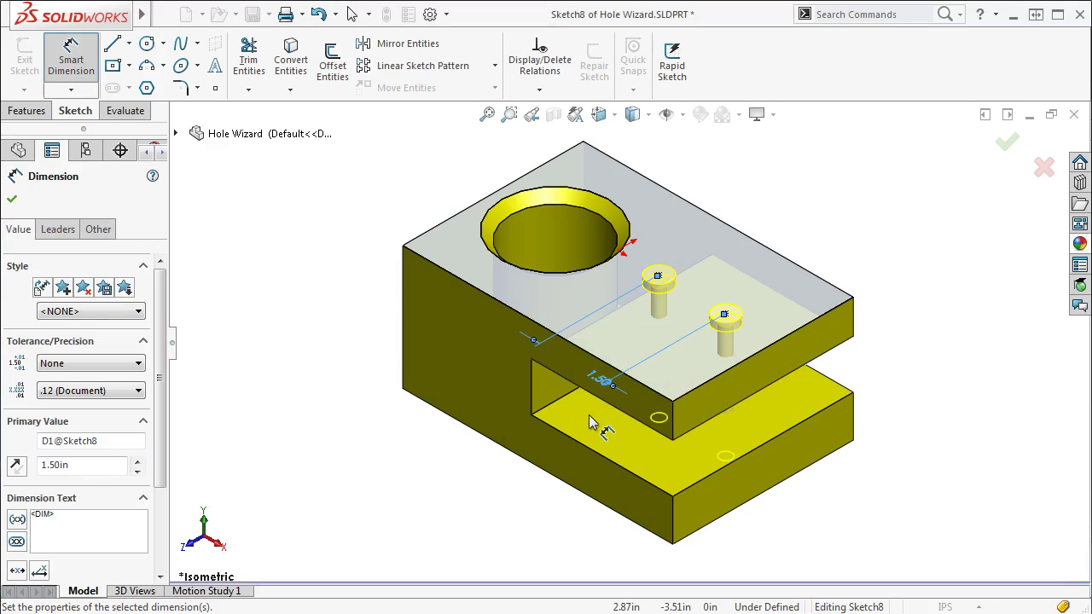
pyautogui.click(1005, 145)
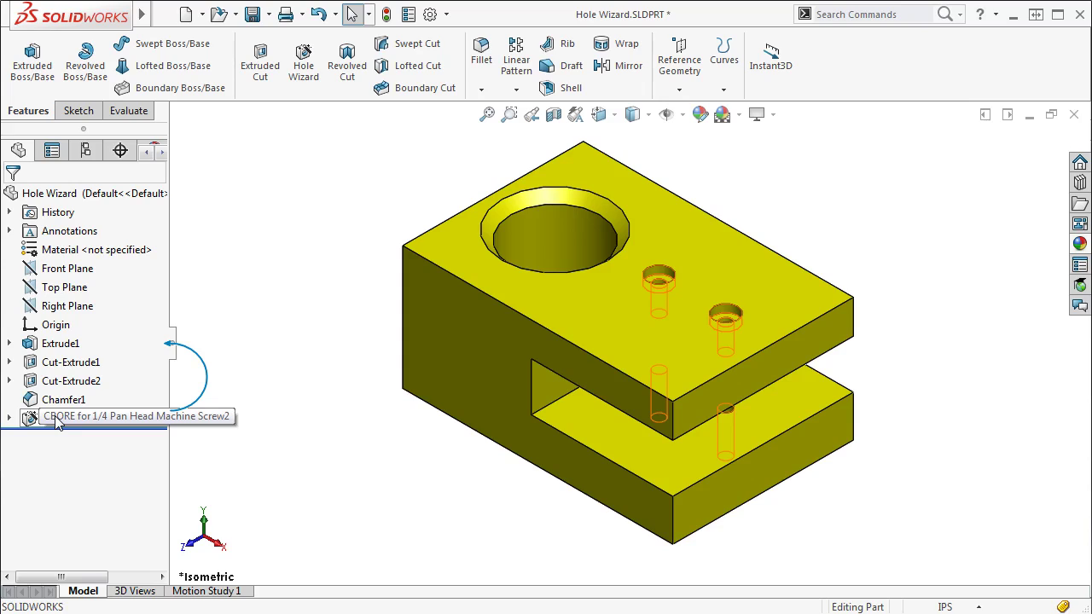
# Expand the new counterbore feature and examine its position sketch and its profile sketch
pyautogui.click(10, 418)
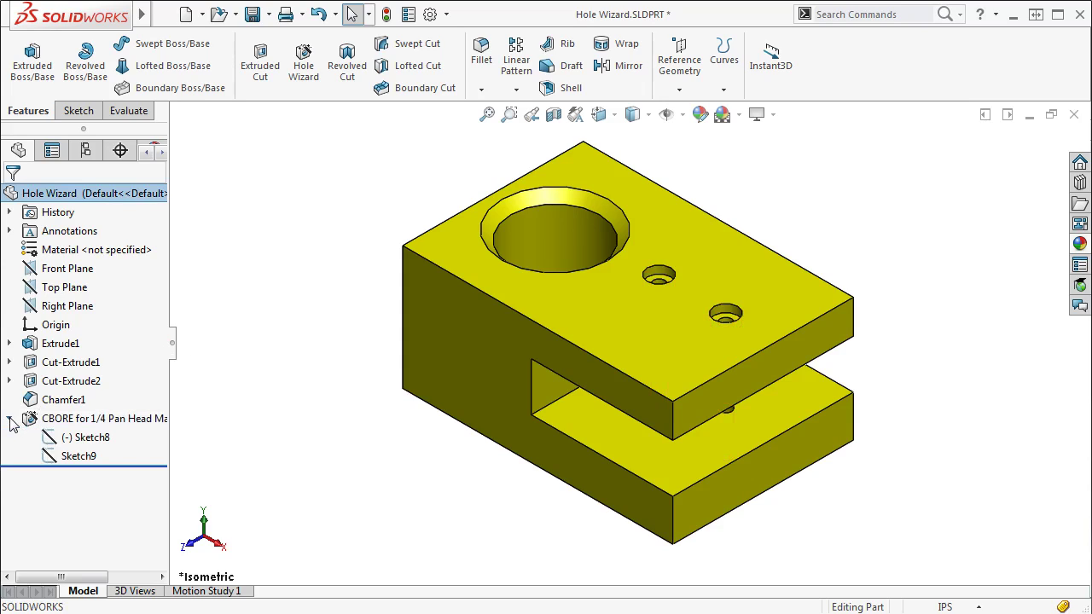
pyautogui.click(79, 440)
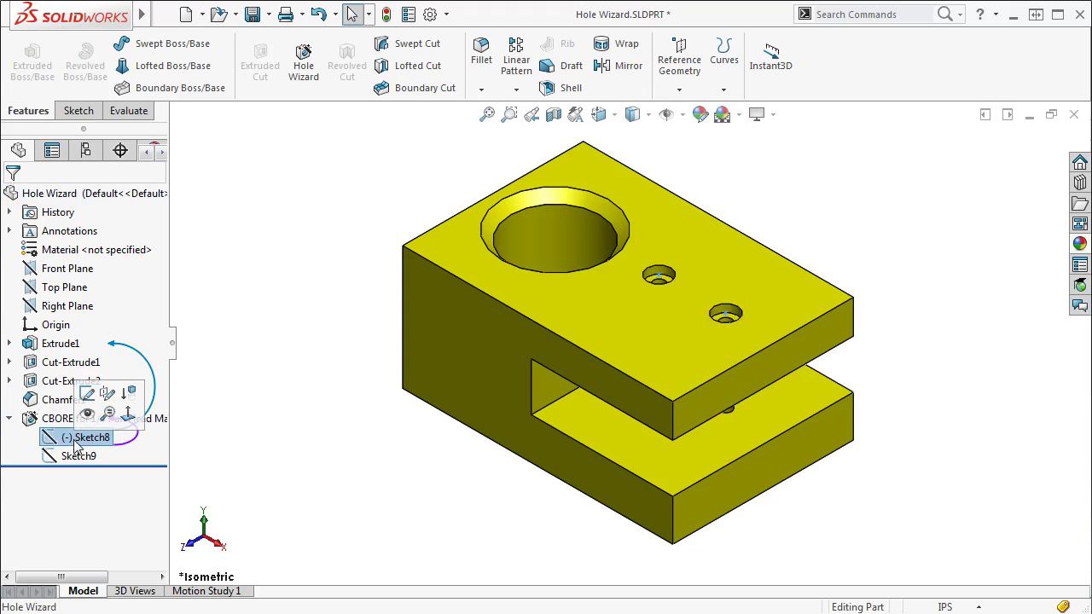
pyautogui.click(78, 457)
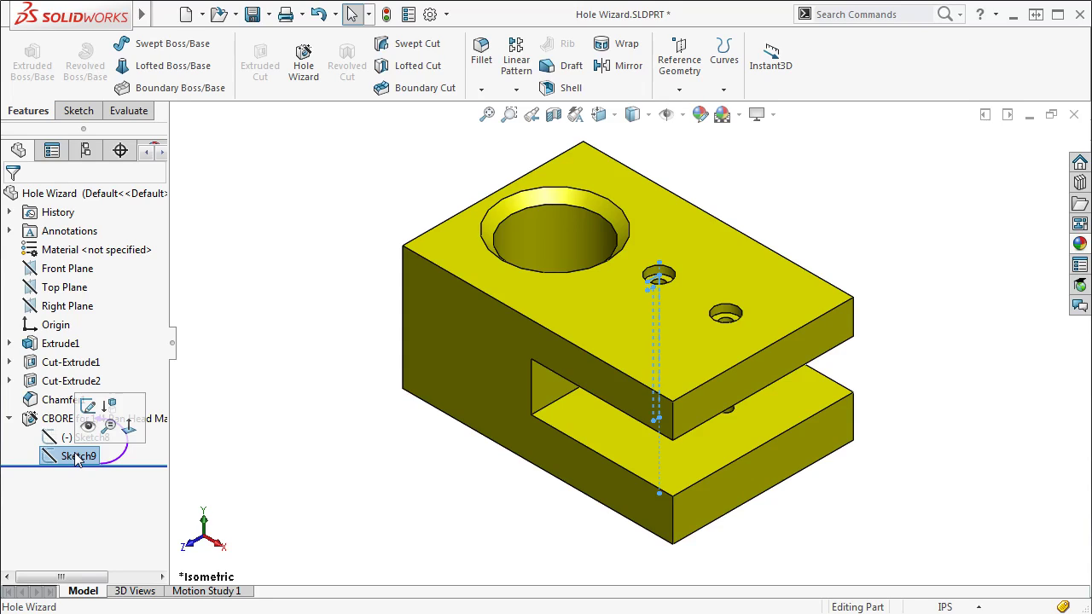
# Edit the counterbore feature's position sketch, moving the spacing dimension's text and setting the spacing to 1.75 in
pyautogui.click(67, 439)
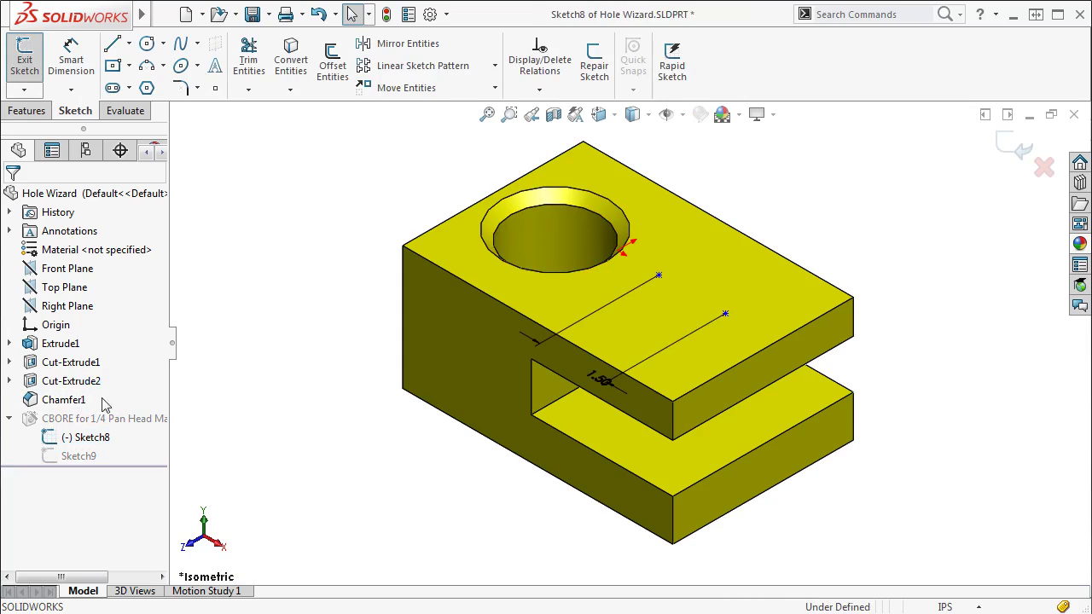
pyautogui.moveTo(604, 381); pyautogui.dragTo(574, 366)
pyautogui.doubleClick(574, 366)
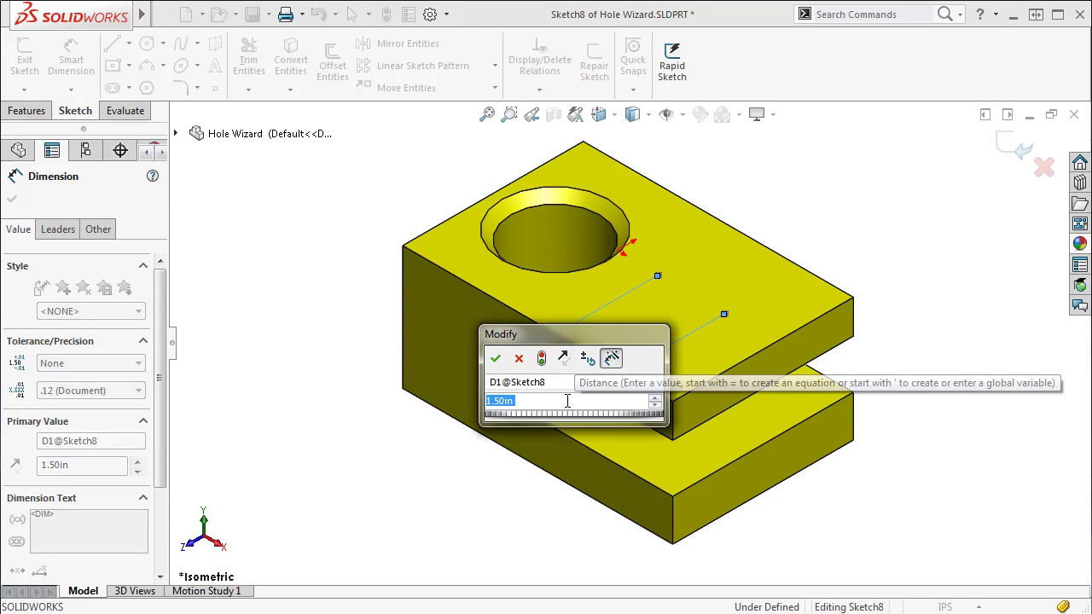
pyautogui.write('1.75')
pyautogui.press('Return')
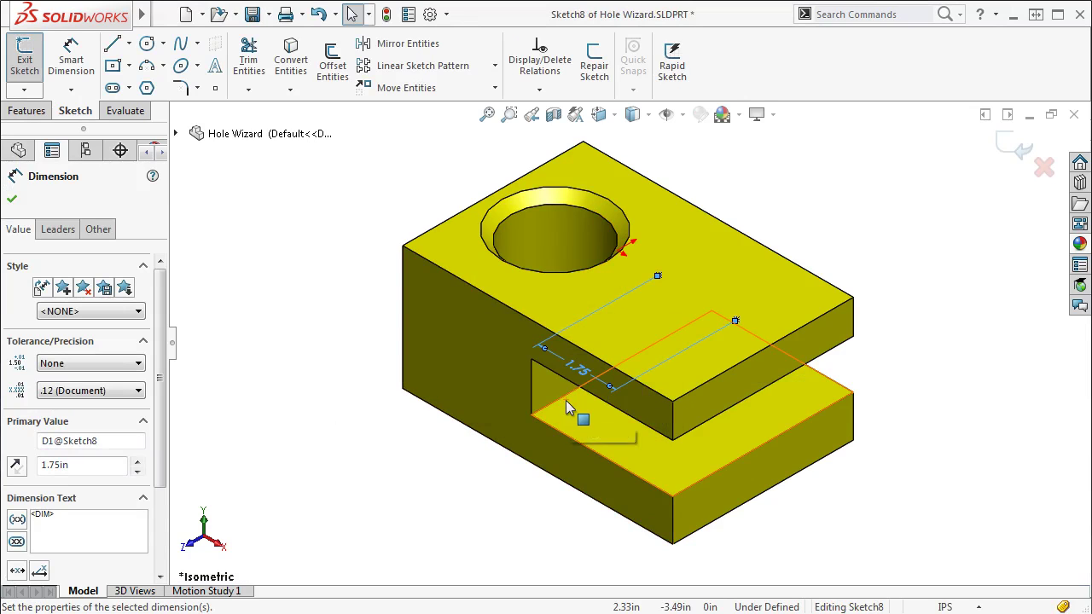
pyautogui.click(1009, 153)
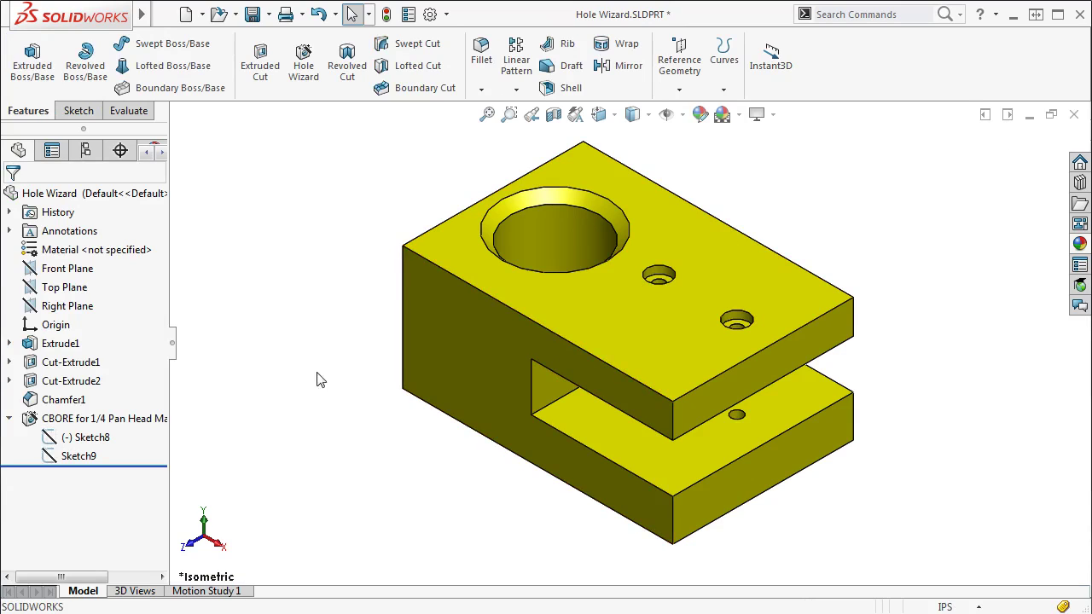
# Edit the counterbore hole feature's specification, setting the size to 5/16 and the screw type to Pan Slot Head
pyautogui.click(145, 418)
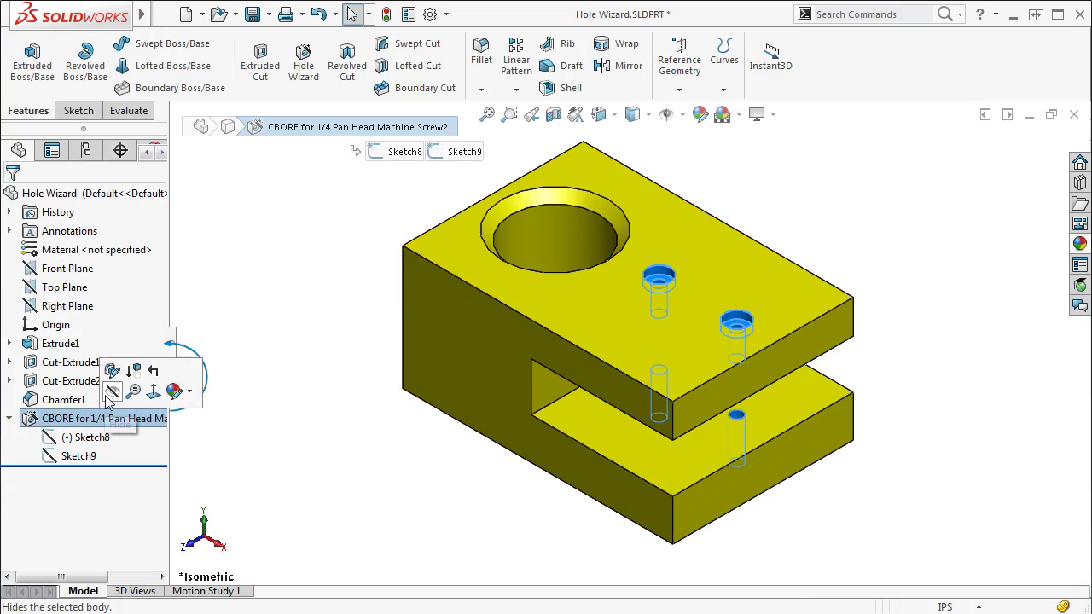
pyautogui.click(111, 372)
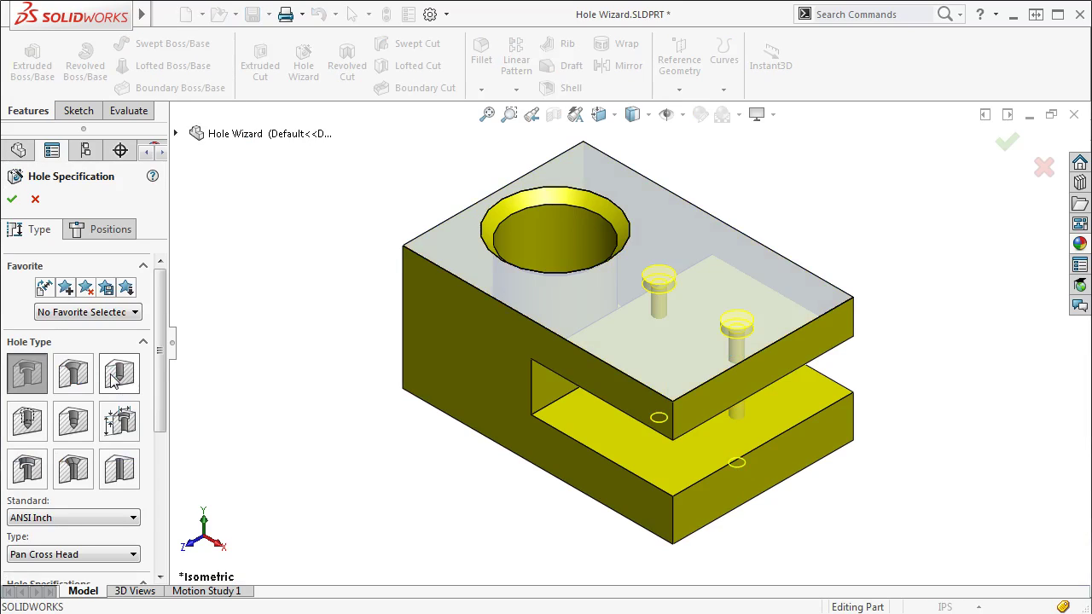
pyautogui.moveTo(163, 353); pyautogui.dragTo(163, 458)
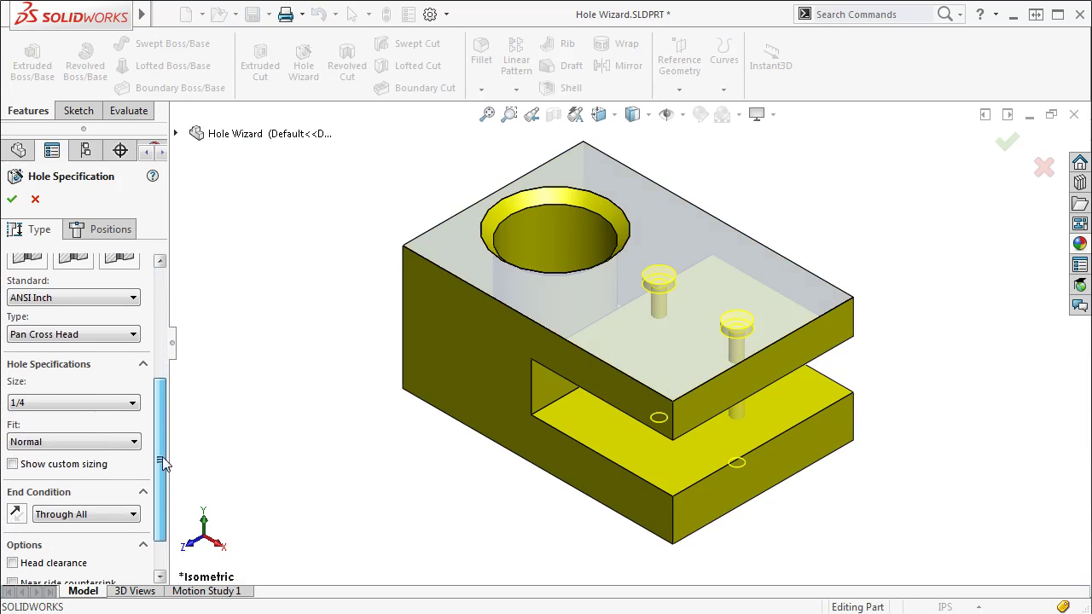
pyautogui.click(124, 404)
pyautogui.click(83, 475)
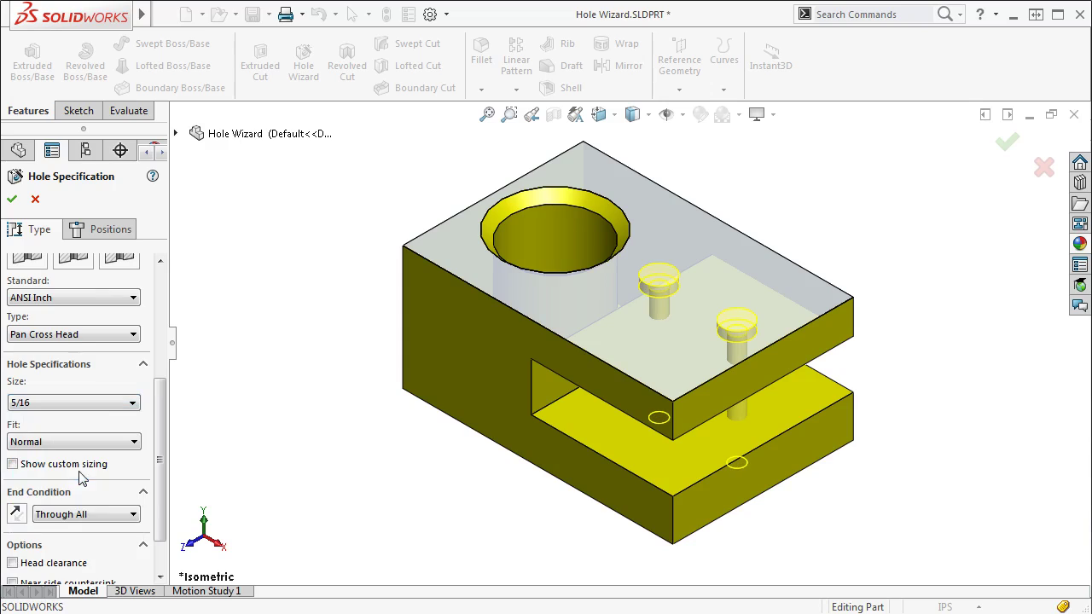
pyautogui.click(116, 335)
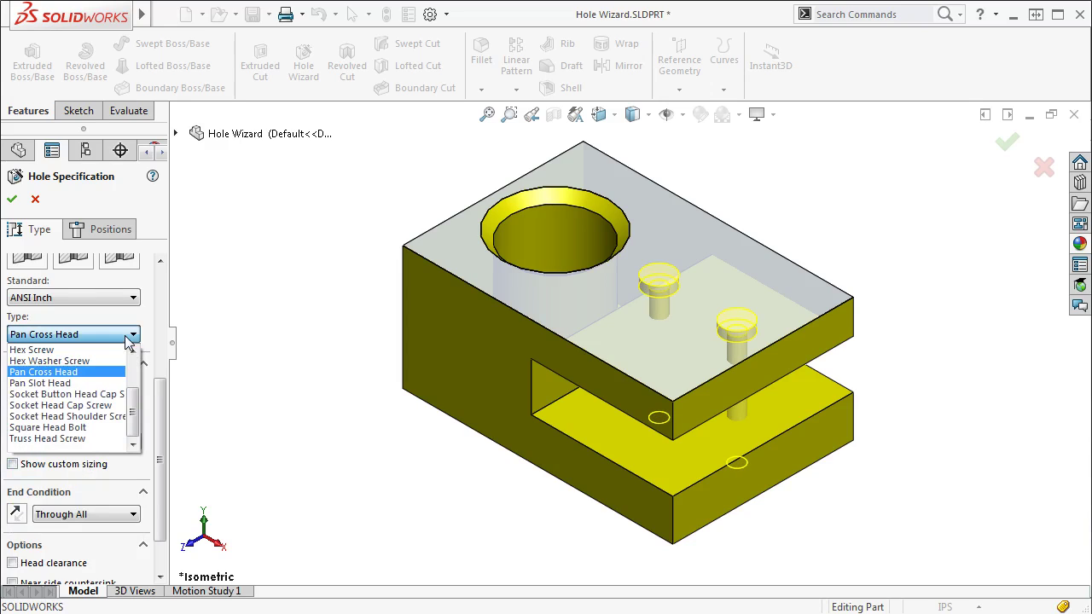
pyautogui.click(94, 389)
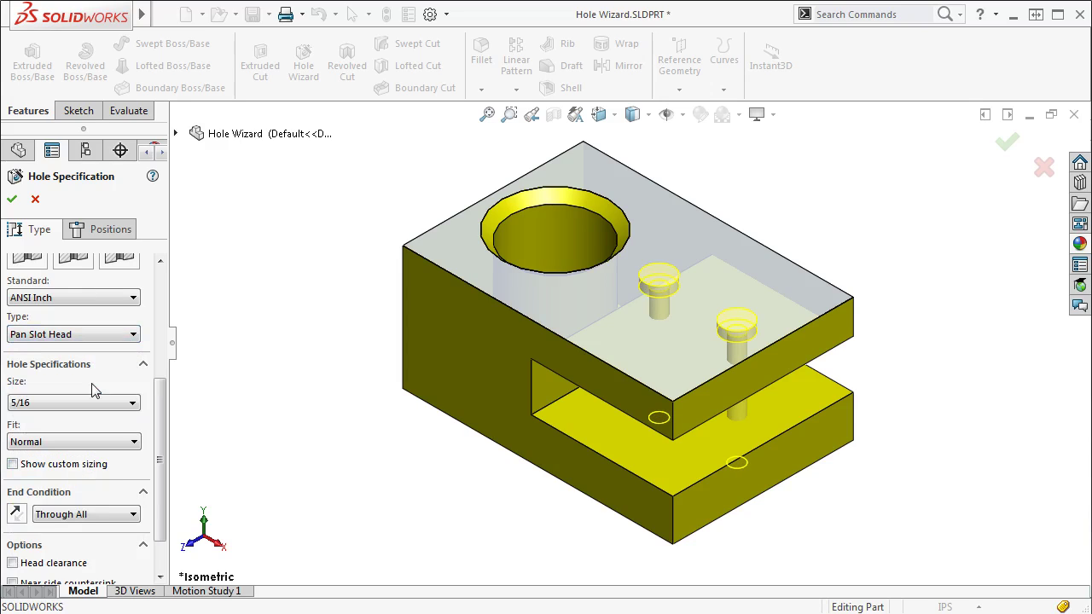
# Add a third counterbore hole position on the upper face, between the existing two and the block's front edge, and finish the hole feature
pyautogui.click(111, 230)
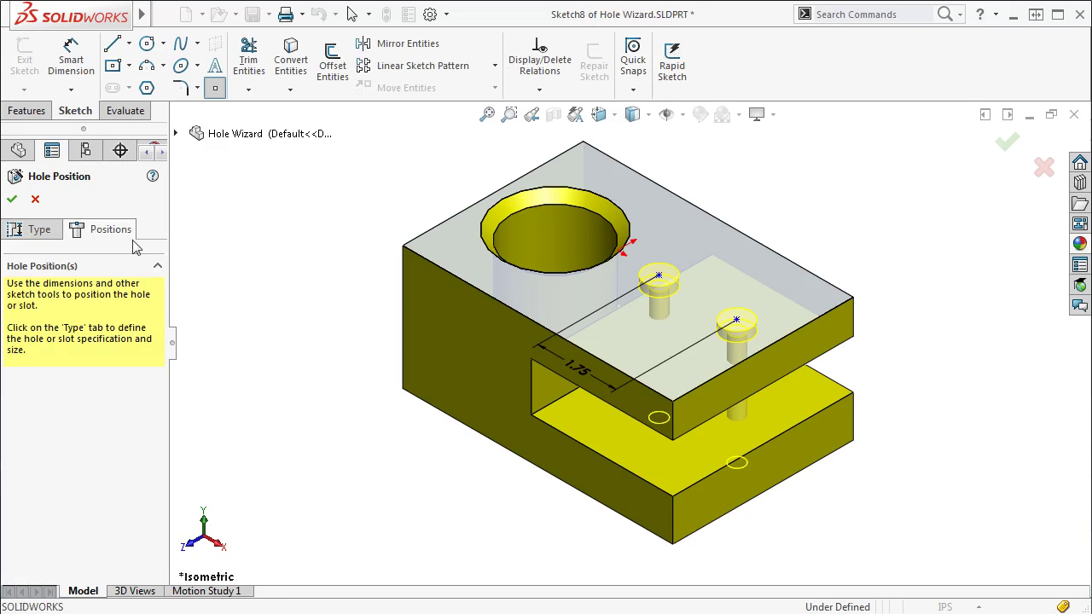
pyautogui.click(665, 326)
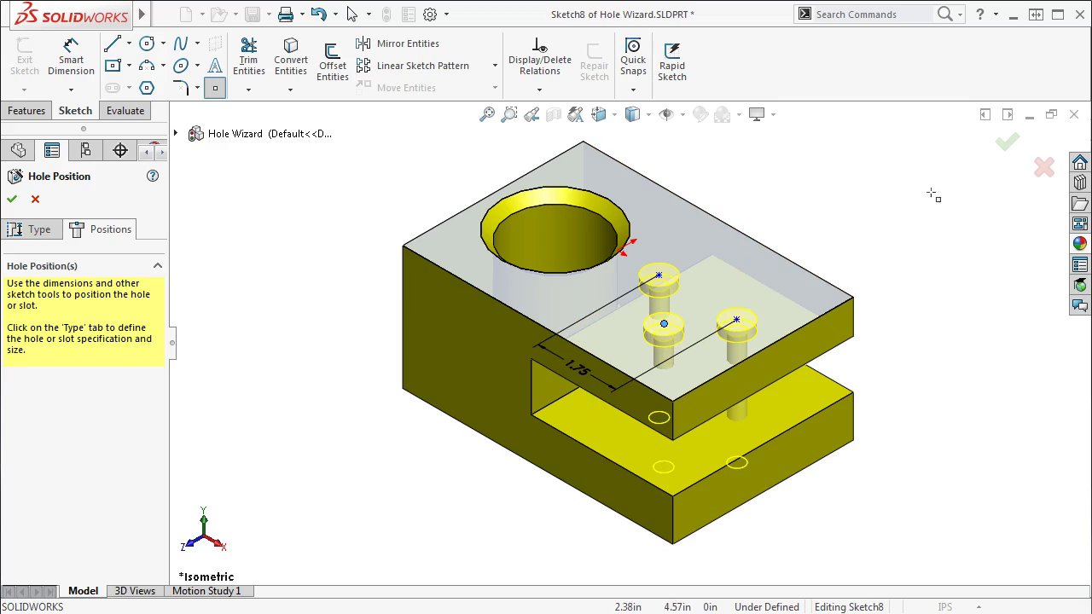
pyautogui.click(1006, 143)
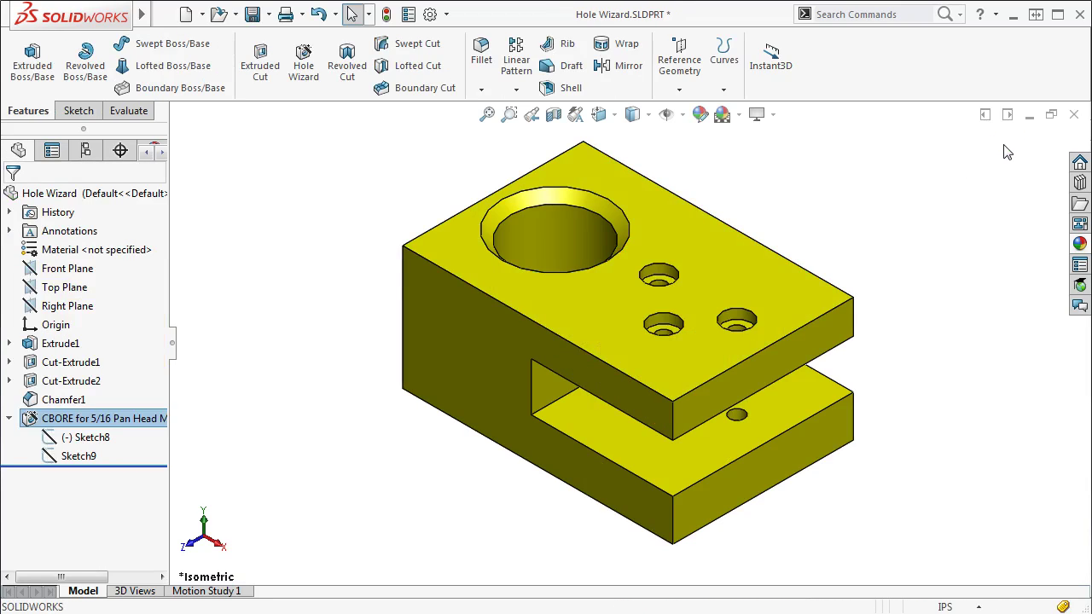